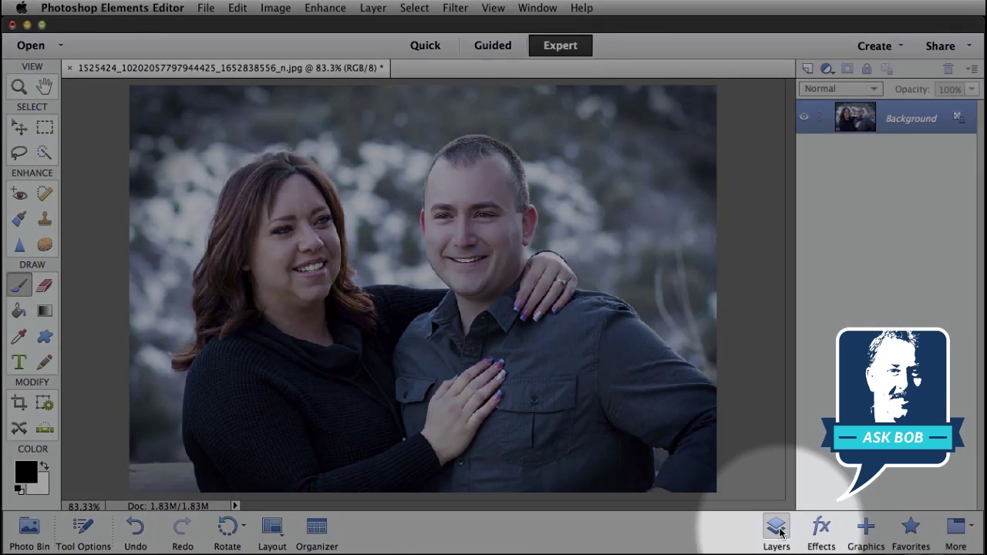
{"action": "left_click", "coordinate": [778, 530]}
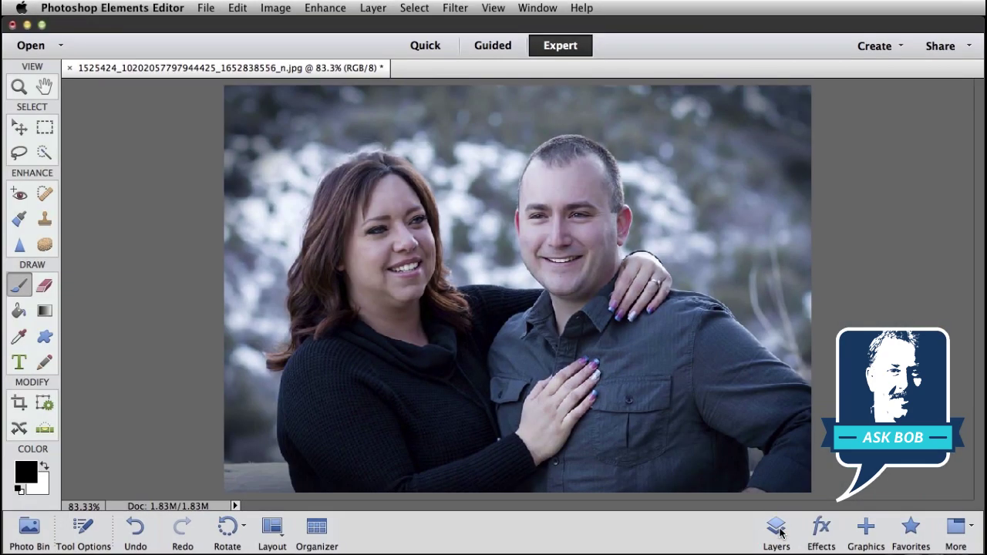
{"action": "left_click", "coordinate": [779, 530]}
{"action": "left_click", "coordinate": [778, 530]}
{"action": "left_click", "coordinate": [777, 530]}
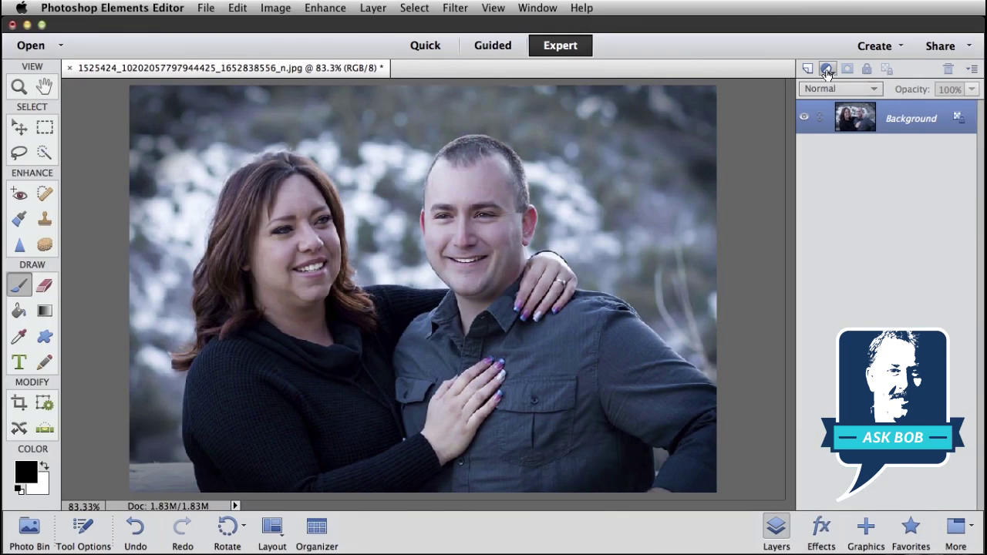
Add a Levels adjustment layer above the background with its midtone at 0.64, and compare the photo with the layer off and on
{"action": "left_click", "coordinate": [826, 69]}
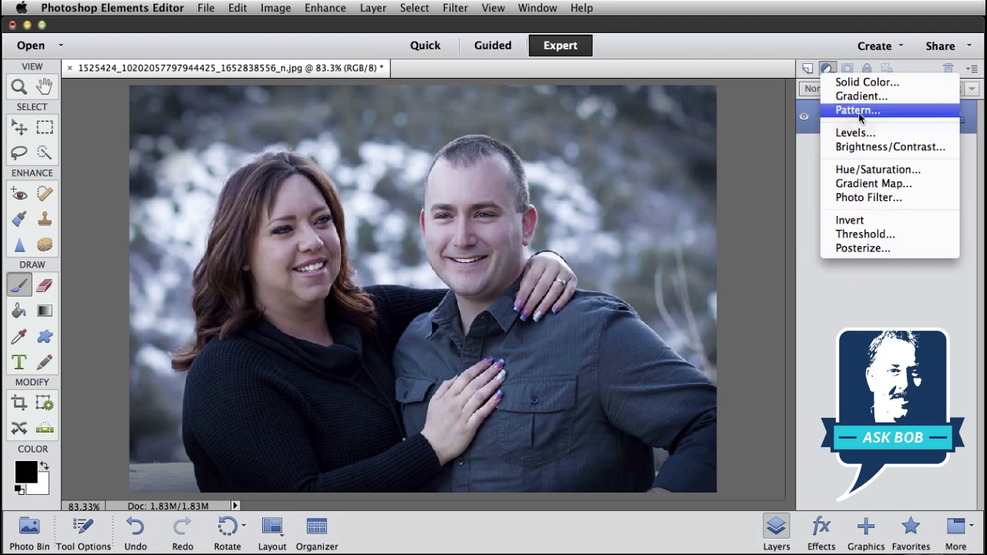
{"action": "left_click", "coordinate": [884, 135]}
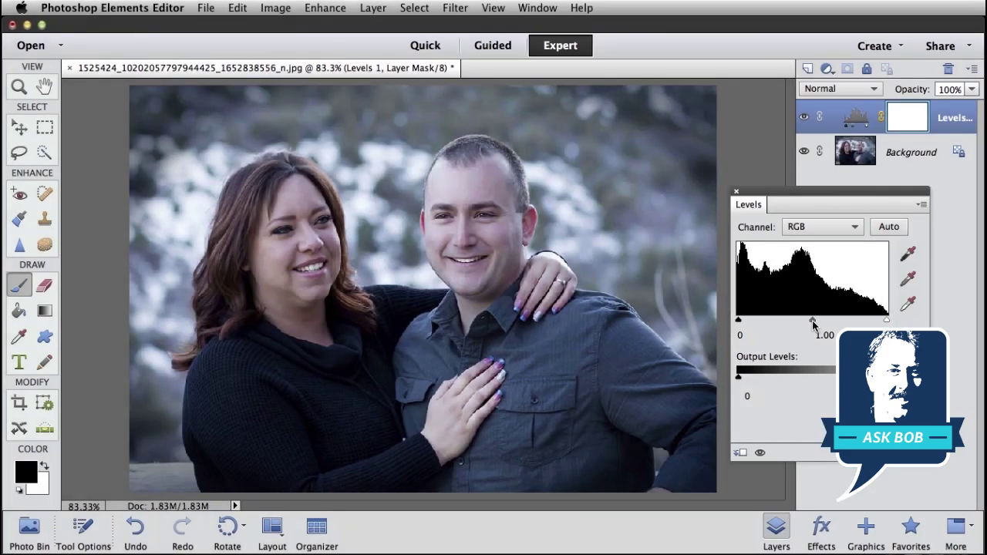
{"action": "mouse_move", "coordinate": [814, 325]}
{"action": "left_mouse_down"}
{"action": "mouse_move", "coordinate": [848, 323]}
{"action": "mouse_move", "coordinate": [822, 324]}
{"action": "mouse_move", "coordinate": [833, 322]}
{"action": "left_mouse_up"}
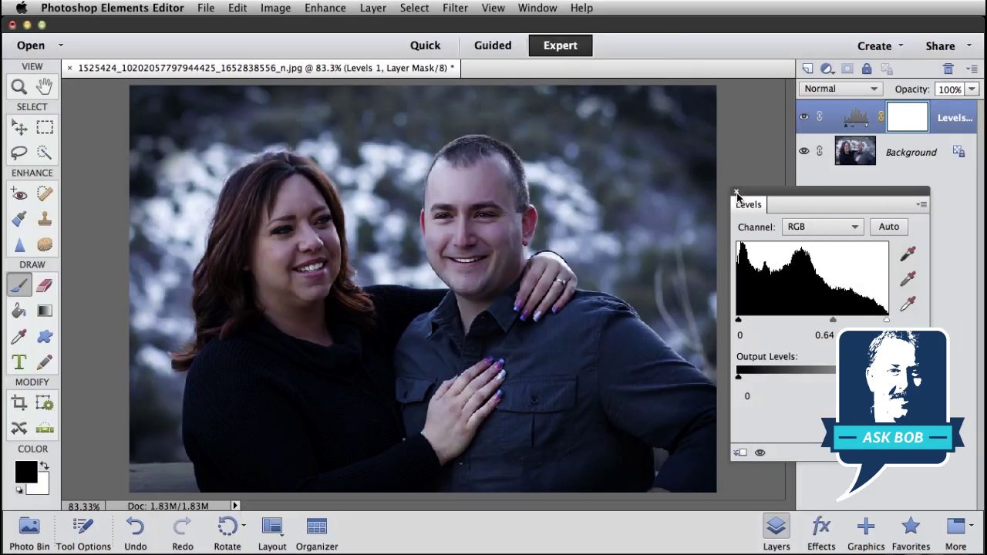
{"action": "left_click", "coordinate": [737, 192]}
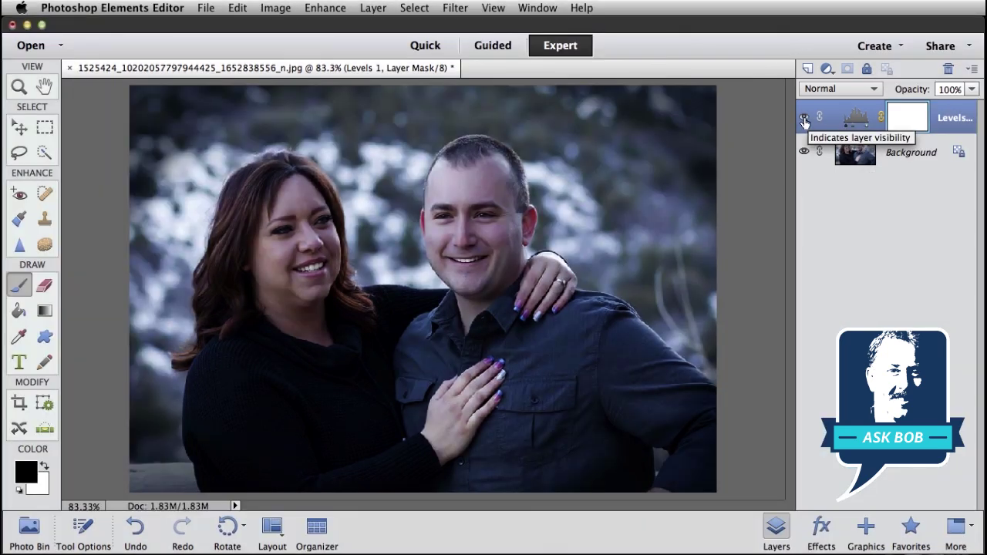
{"action": "left_click", "coordinate": [804, 120]}
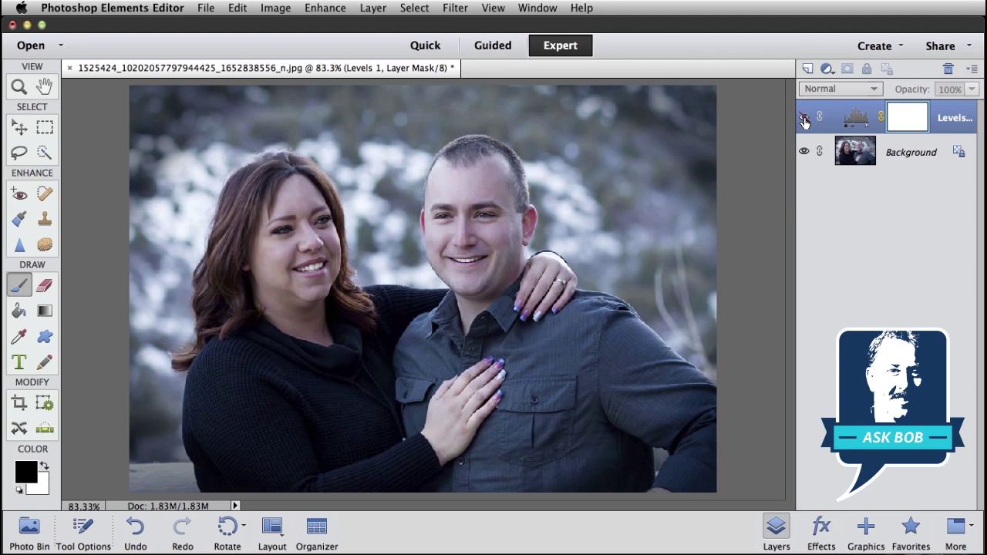
{"action": "left_click", "coordinate": [804, 120]}
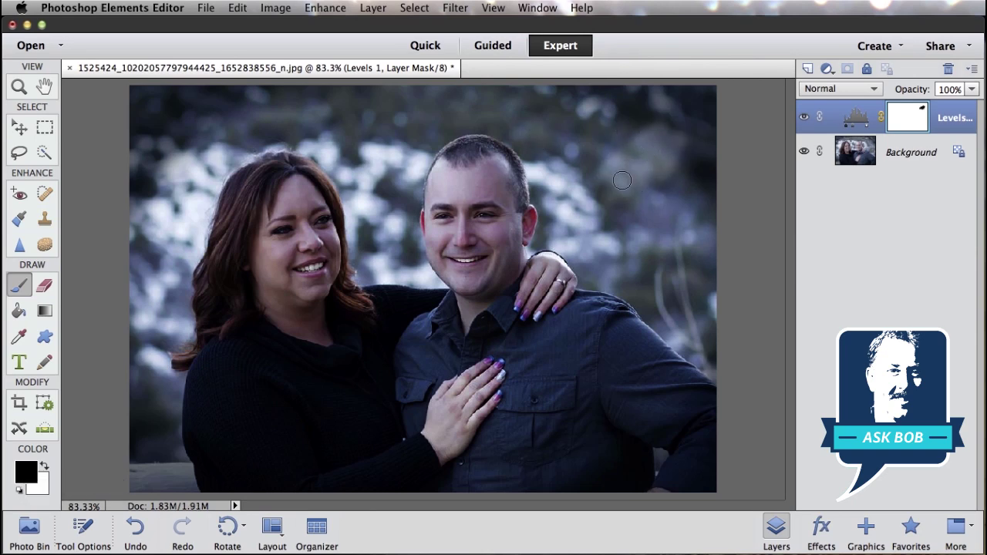
Paint black on the Levels mask over the background beside the man's head, and restore the area with white
{"action": "left_click_drag", "start_coordinate": [617, 179], "coordinate": [651, 121]}
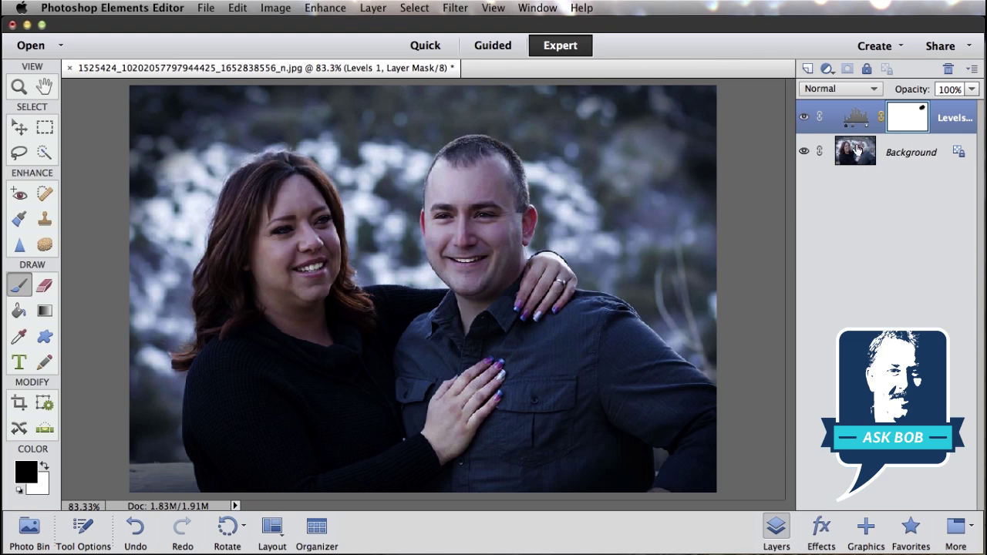
{"action": "mouse_move", "coordinate": [612, 143]}
{"action": "left_mouse_down"}
{"action": "mouse_move", "coordinate": [591, 173]}
{"action": "mouse_move", "coordinate": [598, 161]}
{"action": "mouse_move", "coordinate": [651, 178]}
{"action": "mouse_move", "coordinate": [631, 202]}
{"action": "mouse_move", "coordinate": [611, 183]}
{"action": "left_mouse_up"}
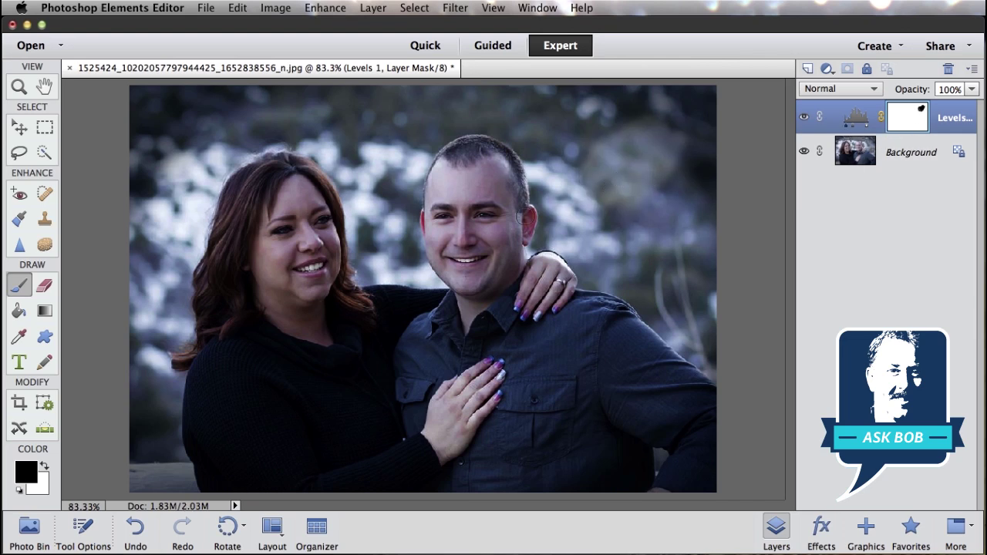
{"action": "left_click", "coordinate": [44, 466]}
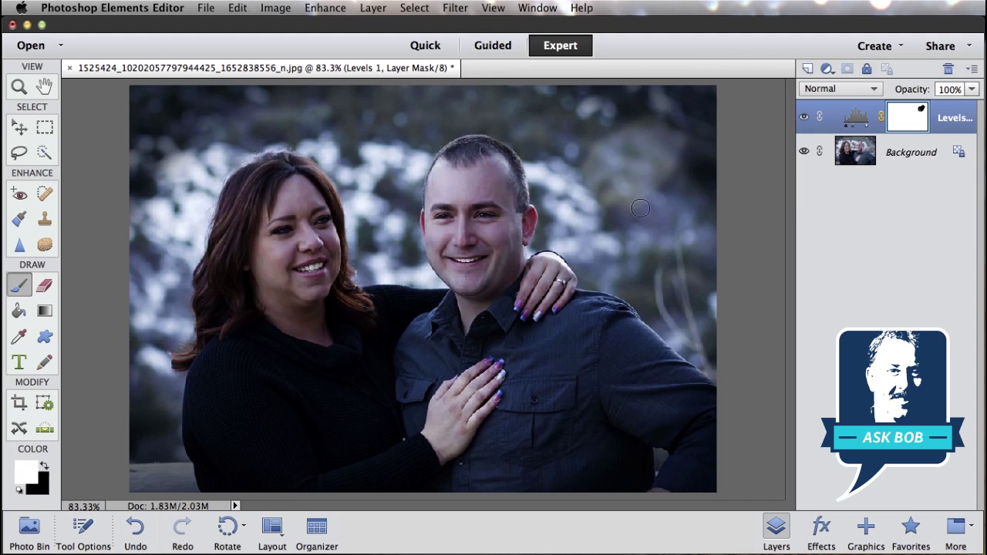
{"action": "mouse_move", "coordinate": [632, 160]}
{"action": "left_mouse_down"}
{"action": "mouse_move", "coordinate": [610, 162]}
{"action": "mouse_move", "coordinate": [587, 189]}
{"action": "left_mouse_up"}
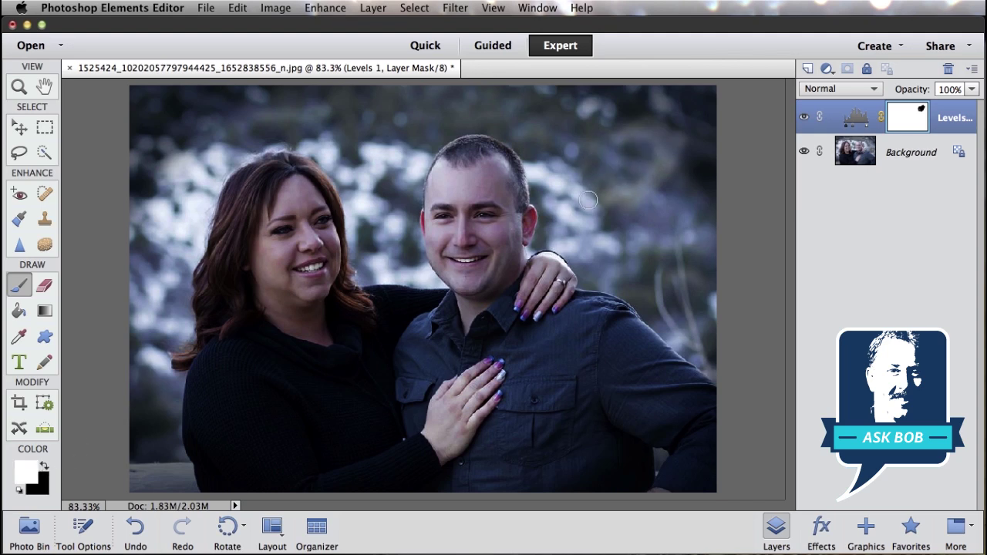
{"action": "mouse_move", "coordinate": [653, 167]}
{"action": "left_mouse_down"}
{"action": "mouse_move", "coordinate": [627, 125]}
{"action": "mouse_move", "coordinate": [661, 175]}
{"action": "mouse_move", "coordinate": [628, 171]}
{"action": "mouse_move", "coordinate": [661, 163]}
{"action": "mouse_move", "coordinate": [629, 189]}
{"action": "mouse_move", "coordinate": [632, 124]}
{"action": "mouse_move", "coordinate": [617, 125]}
{"action": "mouse_move", "coordinate": [703, 168]}
{"action": "left_mouse_up"}
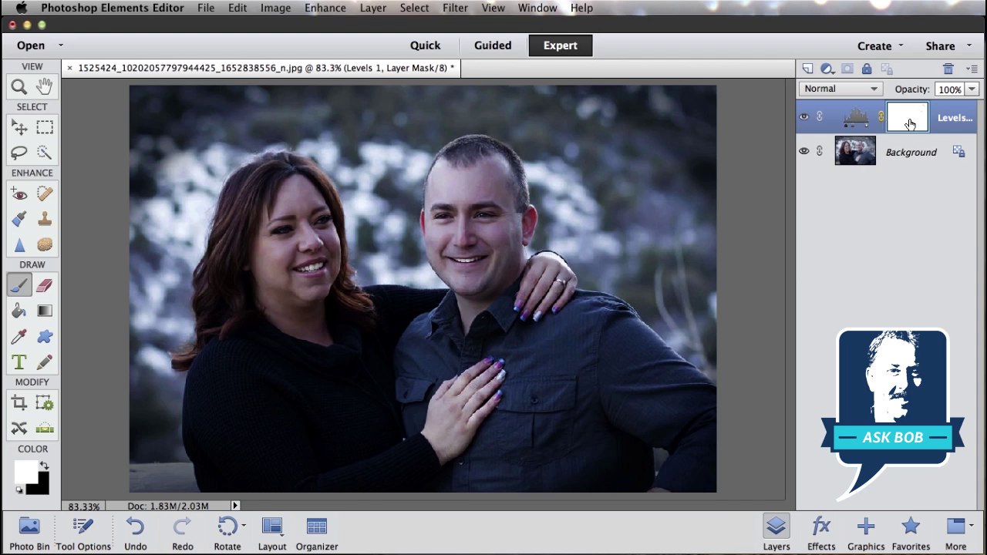
Invert the Levels layer mask to hide the darkening across the whole photo
{"action": "left_click", "coordinate": [463, 9]}
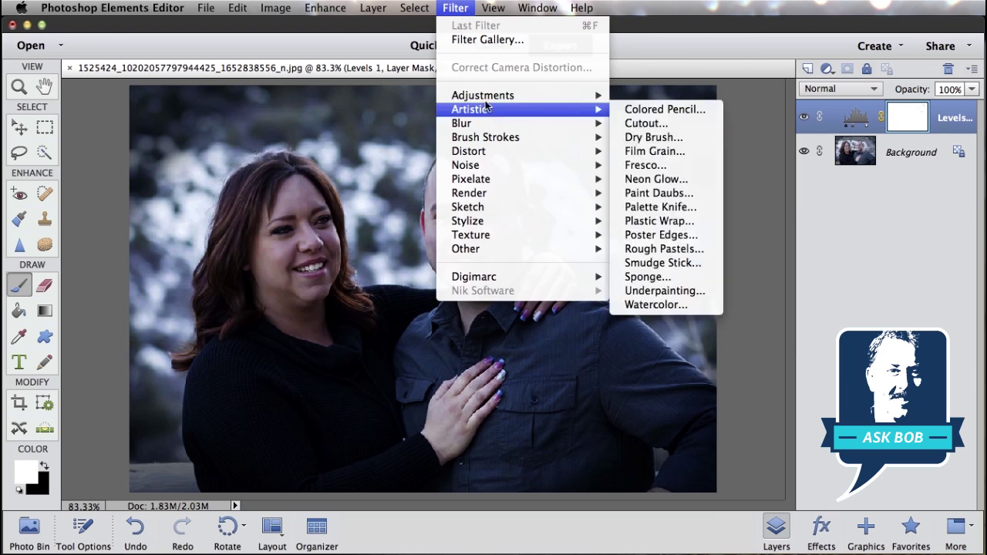
{"action": "mouse_move", "coordinate": [486, 99]}
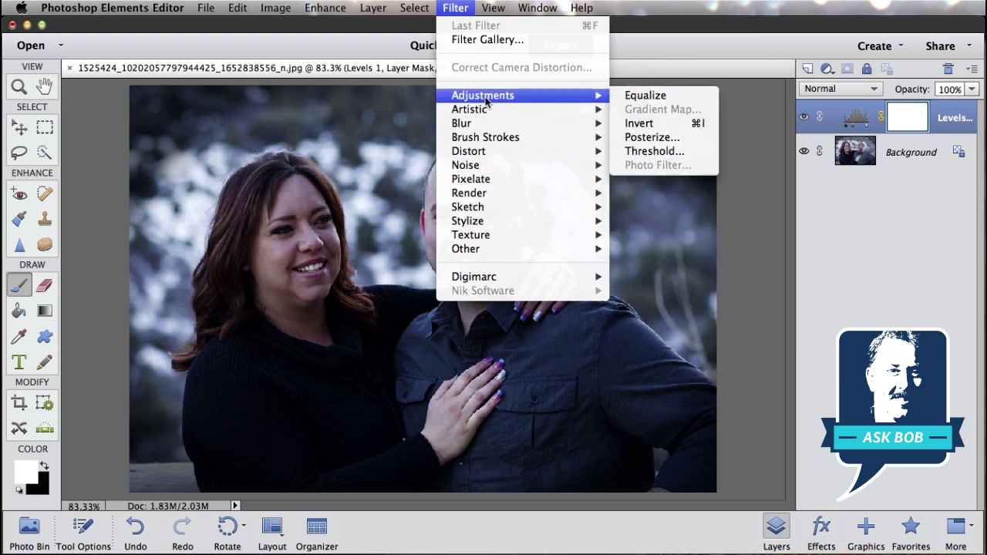
{"action": "left_click", "coordinate": [704, 125]}
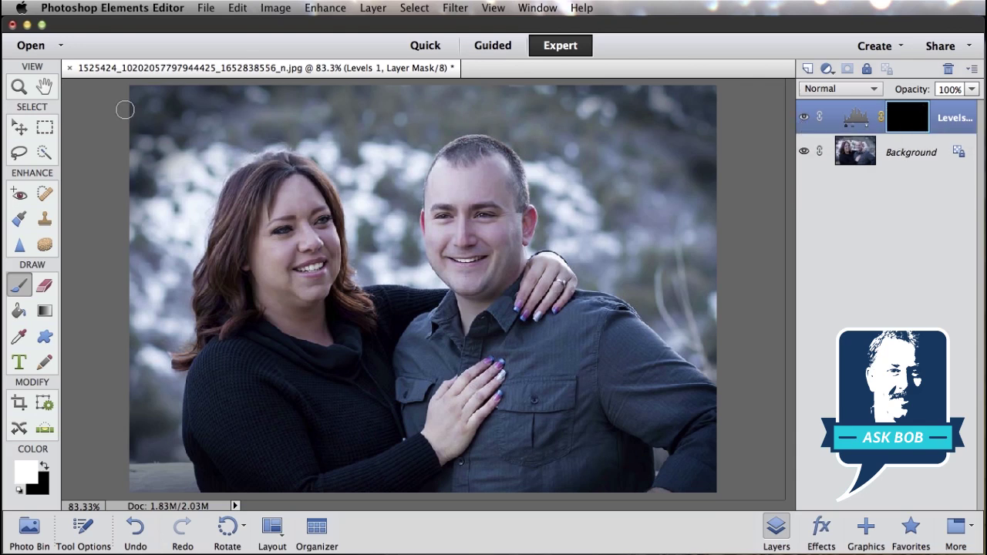
Set up the Brush tool with the soft 65 px default brush at about 30% opacity for work around the man's chin
{"action": "left_click", "coordinate": [19, 87]}
{"action": "left_click", "coordinate": [483, 282]}
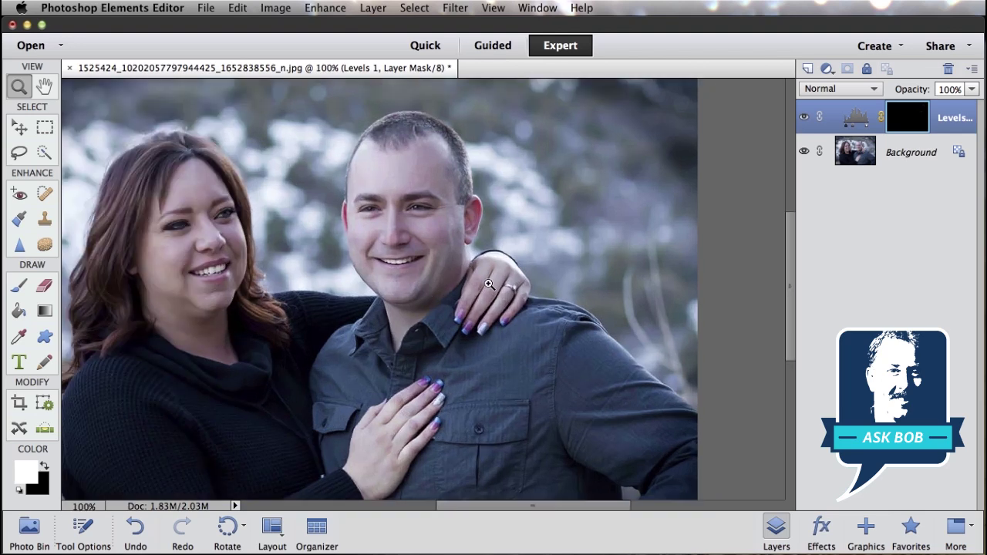
{"action": "left_click", "coordinate": [434, 293]}
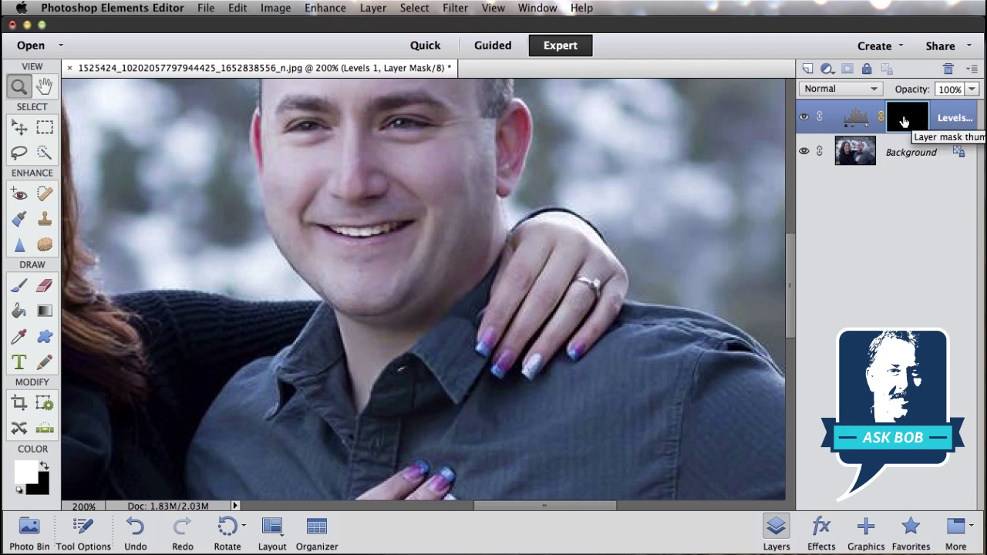
{"action": "left_click", "coordinate": [18, 287]}
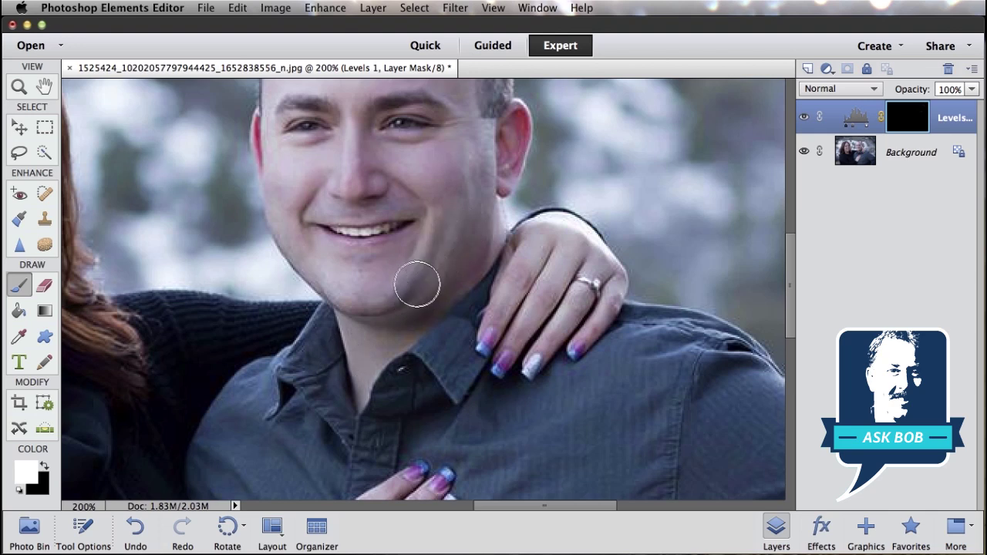
{"action": "left_click", "coordinate": [89, 538]}
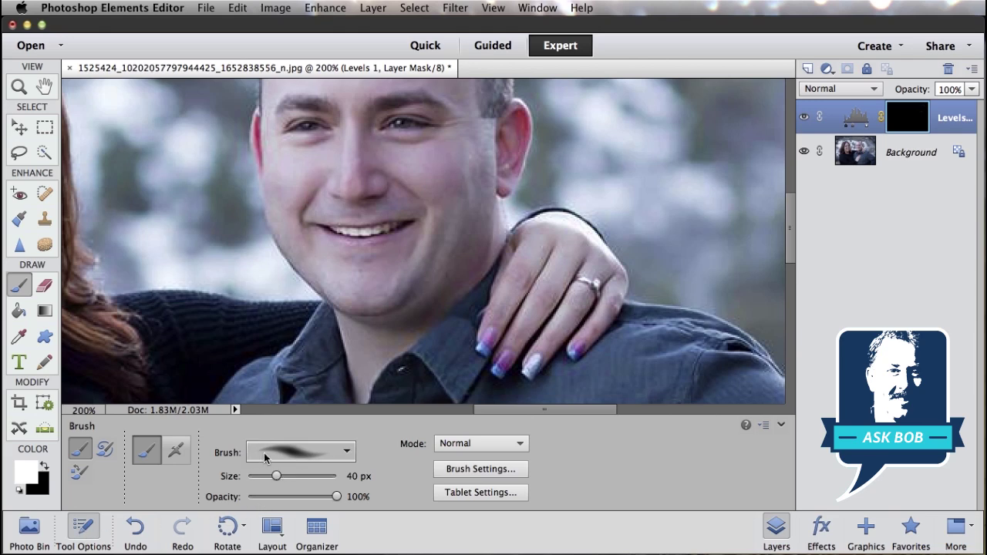
{"action": "left_click", "coordinate": [347, 454]}
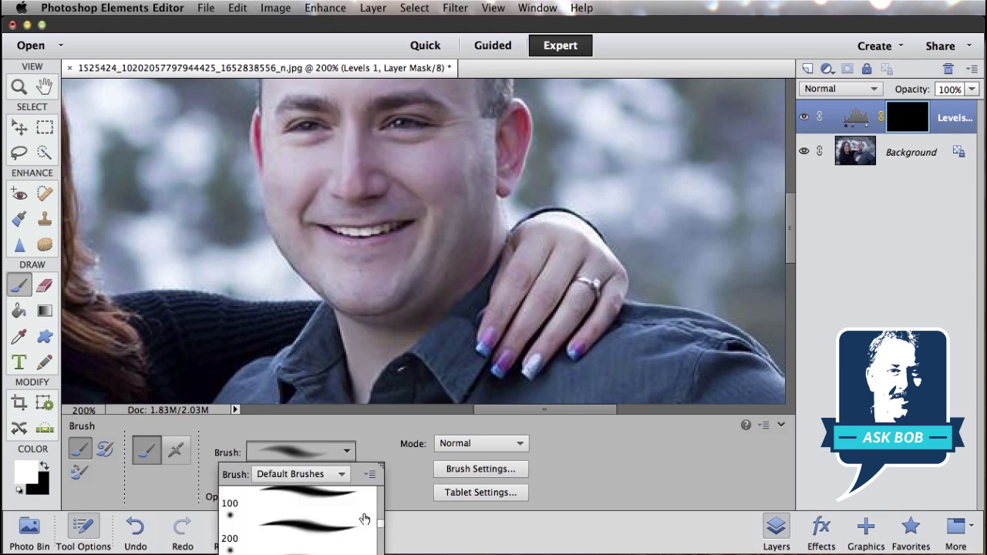
{"action": "scroll", "coordinate": [380, 526], "scroll_direction": "up", "scroll_amount": 3}
{"action": "left_click", "coordinate": [303, 530]}
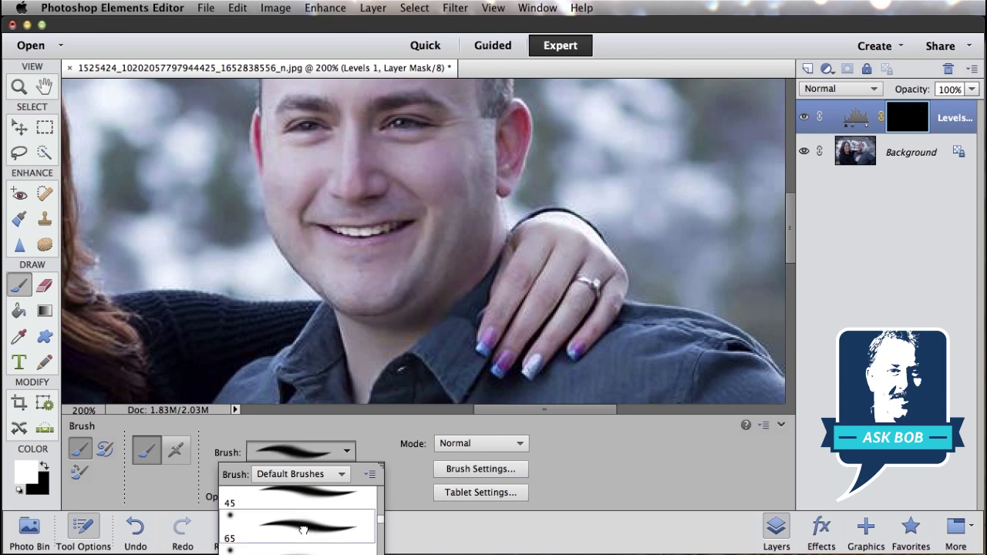
{"action": "left_click", "coordinate": [303, 530]}
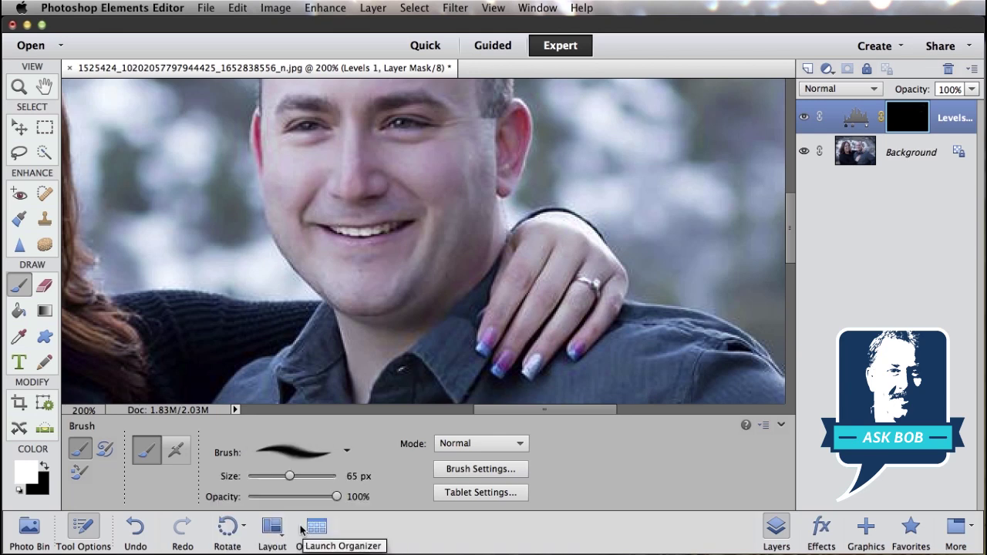
{"action": "left_click_drag", "start_coordinate": [336, 498], "coordinate": [273, 498]}
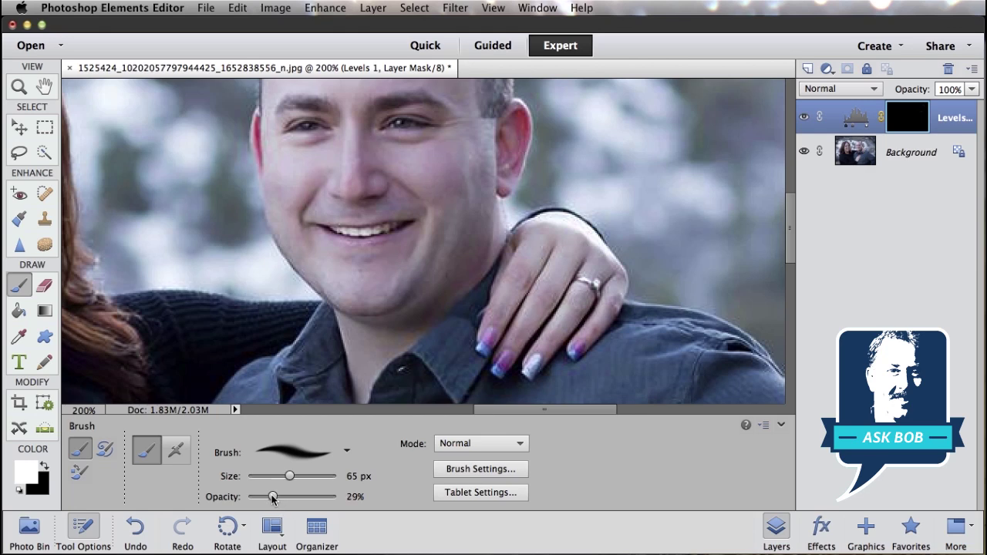
{"action": "left_click", "coordinate": [83, 531]}
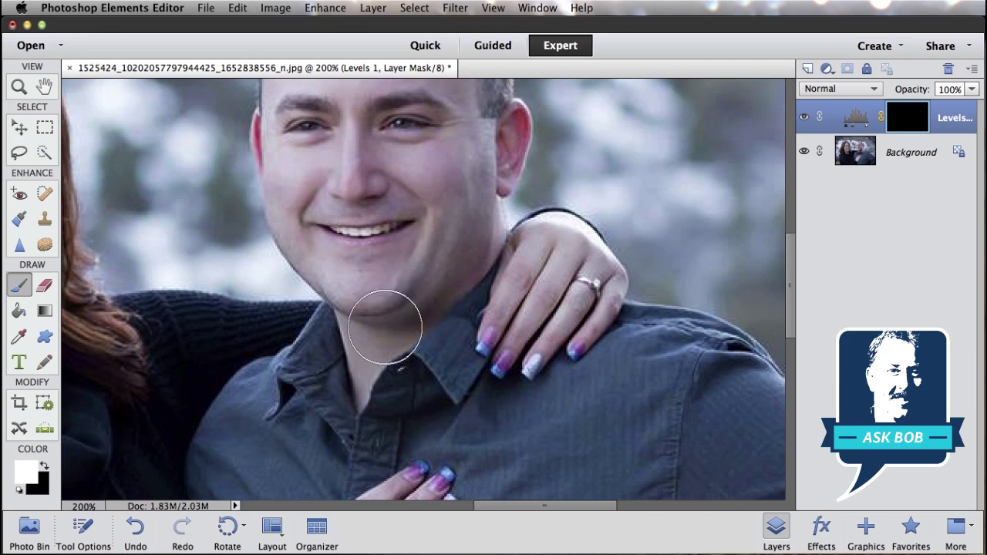
Reduce the brush size to 20 px
{"action": "left_click", "coordinate": [88, 530]}
{"action": "left_click_drag", "start_coordinate": [290, 476], "coordinate": [274, 478]}
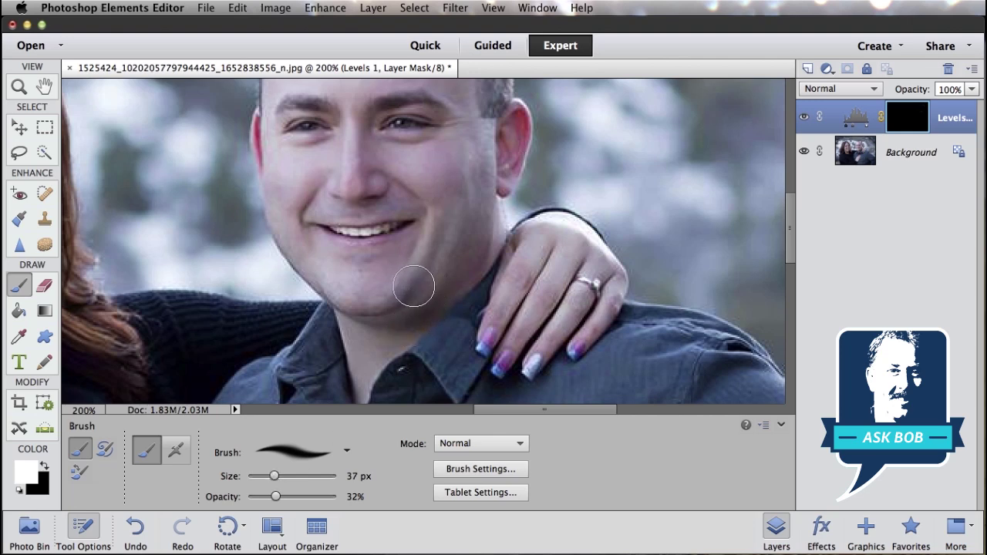
{"action": "key", "text": "bracketleft"}
{"action": "key", "text": "bracketleft"}
{"action": "key", "text": "bracketleft"}
{"action": "key", "text": "bracketleft"}
{"action": "key", "text": "bracketleft"}
{"action": "key", "text": "bracketleft"}
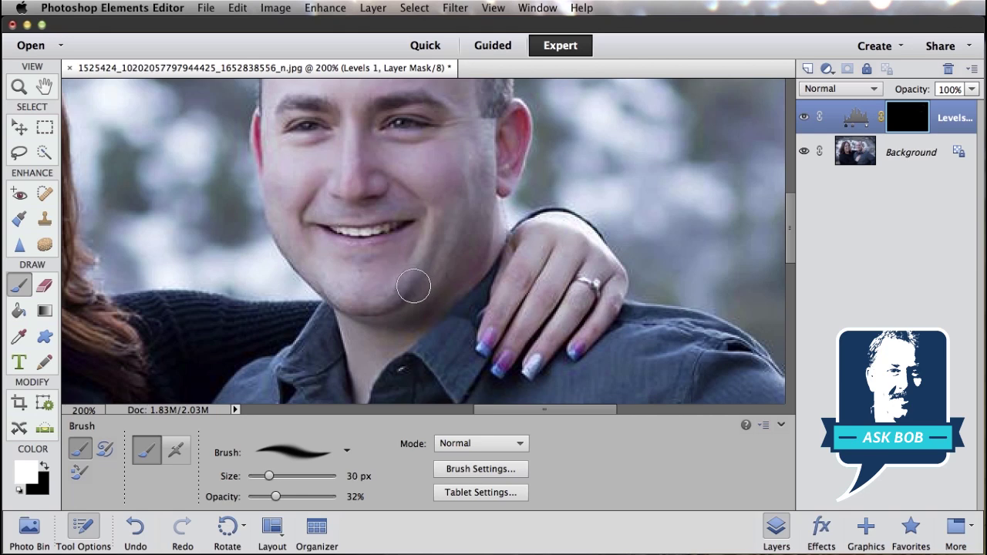
{"action": "key", "text": "bracketright"}
{"action": "key", "text": "bracketright"}
{"action": "key", "text": "bracketright"}
{"action": "key", "text": "bracketright"}
{"action": "key", "text": "bracketright"}
{"action": "key", "text": "bracketright"}
{"action": "key", "text": "bracketright"}
{"action": "key", "text": "bracketright"}
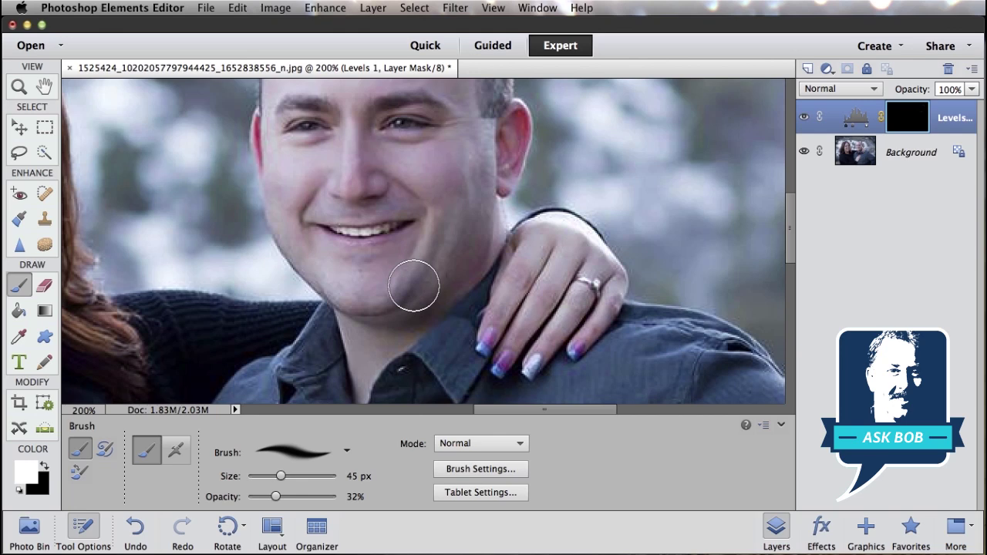
{"action": "key", "text": "bracketleft"}
{"action": "key", "text": "bracketleft"}
{"action": "key", "text": "bracketleft"}
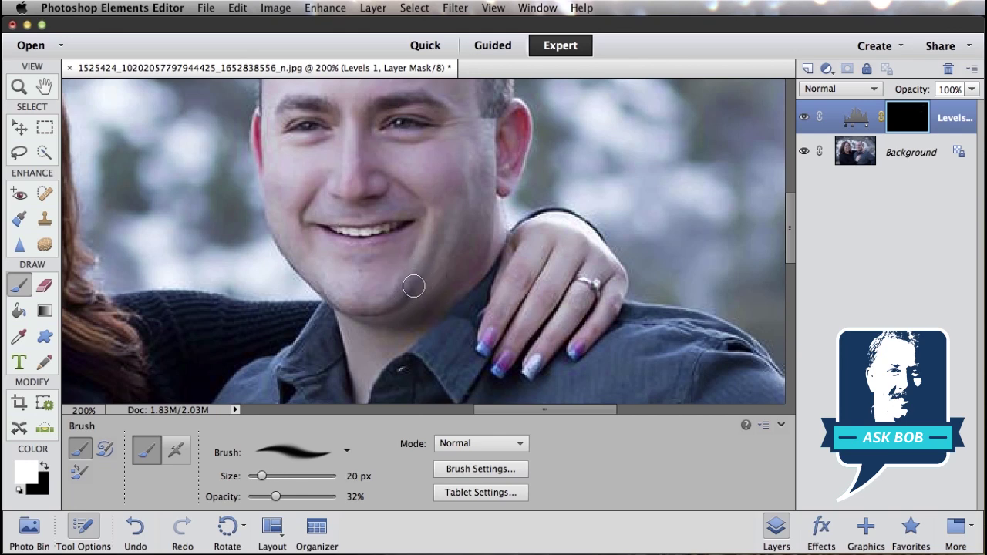
{"action": "left_click", "coordinate": [77, 537]}
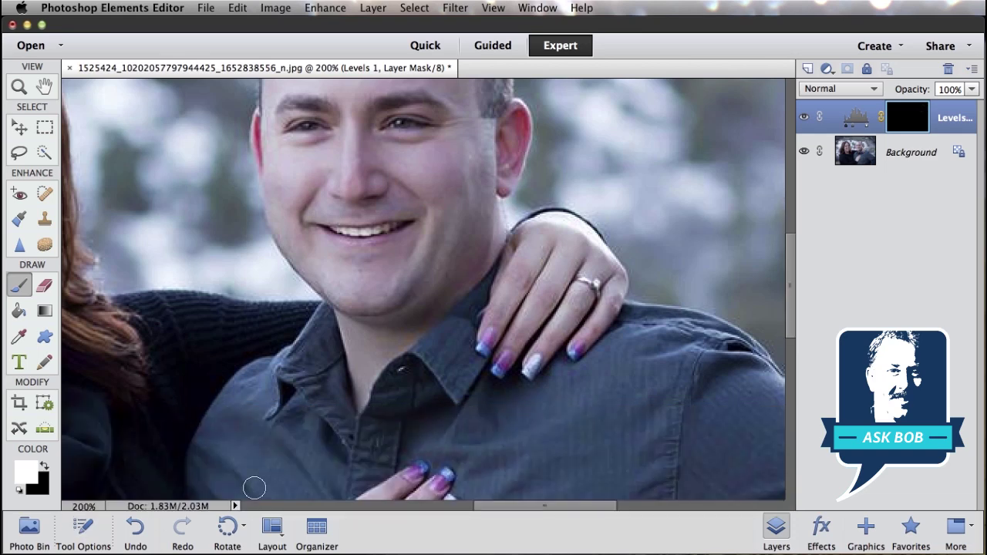
Shrink the brush further and paint white on the Levels mask along the man's jawline and under his chin
{"action": "key", "text": "bracketleft"}
{"action": "key", "text": "bracketleft"}
{"action": "key", "text": "bracketleft"}
{"action": "key", "text": "bracketleft"}
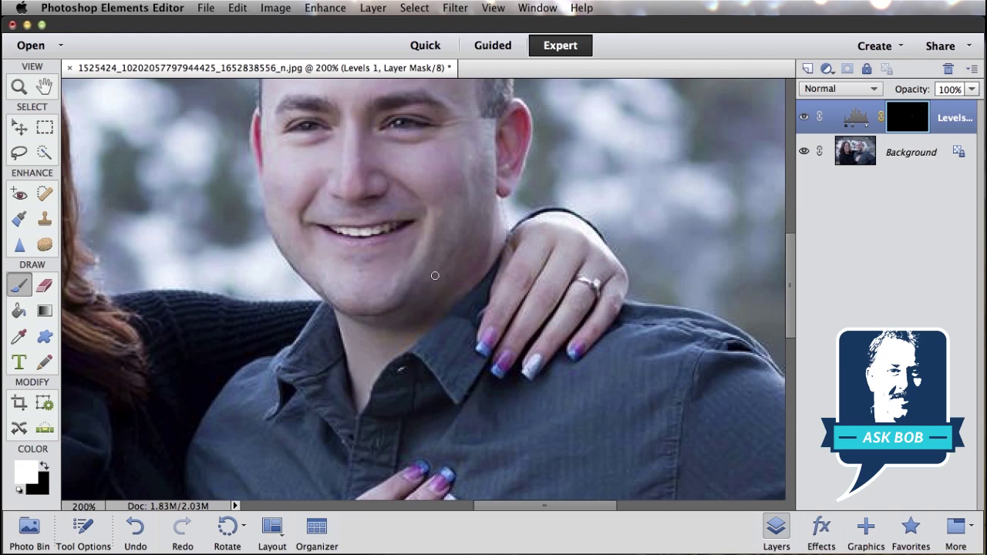
{"action": "left_click_drag", "start_coordinate": [406, 308], "coordinate": [360, 321]}
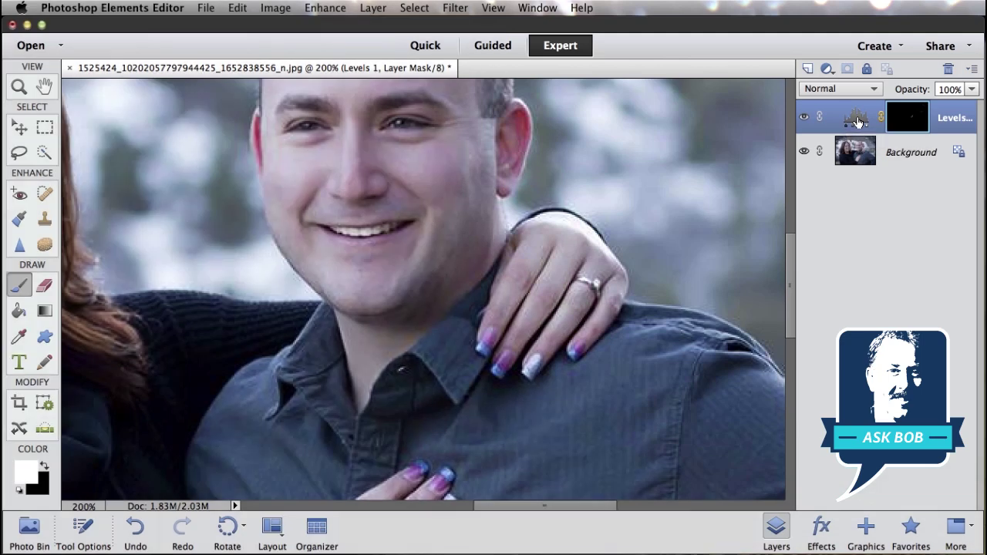
Set the Levels layer's midtone to 0.90 and compare the man's face with the layer off and on
{"action": "double_click", "coordinate": [858, 121]}
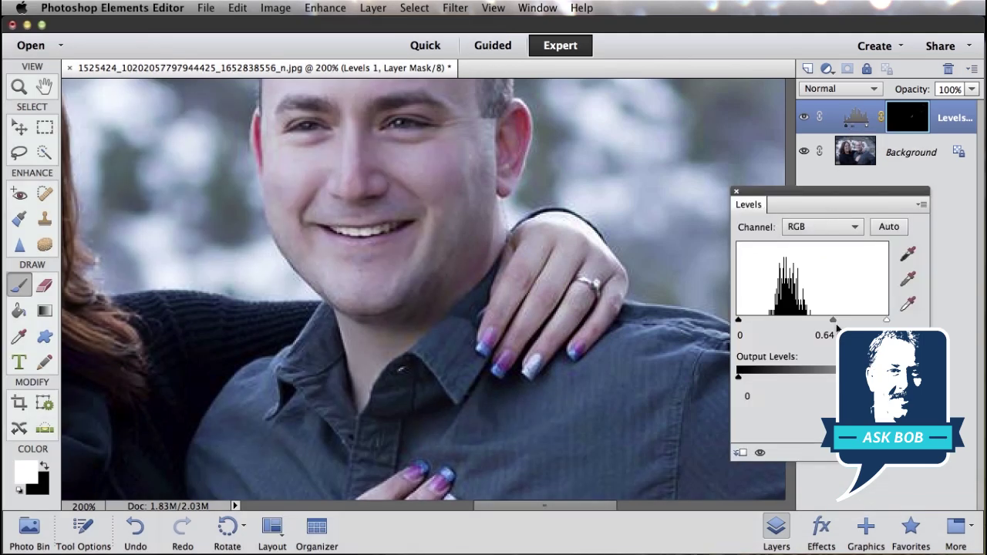
{"action": "mouse_move", "coordinate": [834, 324]}
{"action": "left_mouse_down"}
{"action": "mouse_move", "coordinate": [787, 323]}
{"action": "mouse_move", "coordinate": [884, 326]}
{"action": "mouse_move", "coordinate": [746, 333]}
{"action": "mouse_move", "coordinate": [818, 328]}
{"action": "left_mouse_up"}
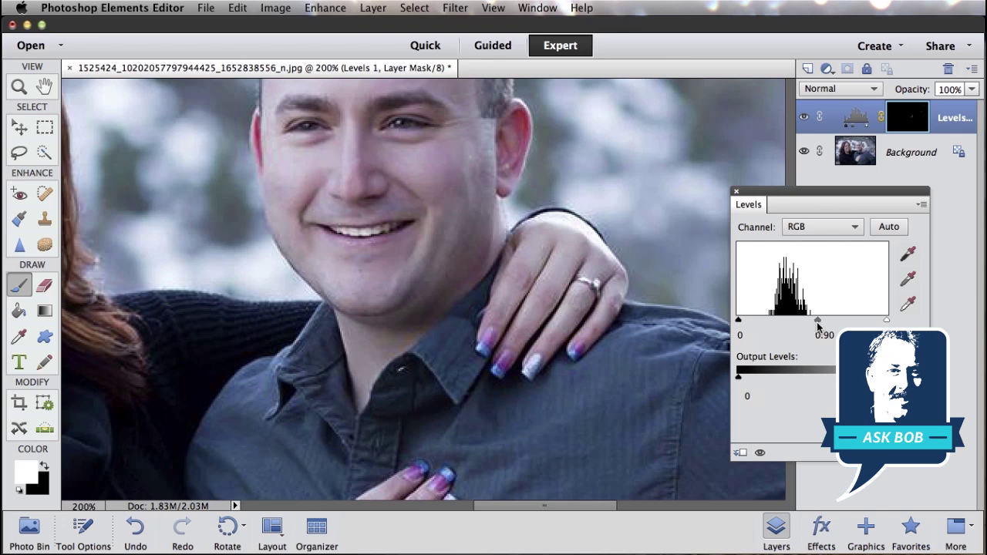
{"action": "left_click", "coordinate": [736, 191]}
{"action": "scroll", "coordinate": [736, 194], "scroll_direction": "up", "scroll_amount": 5}
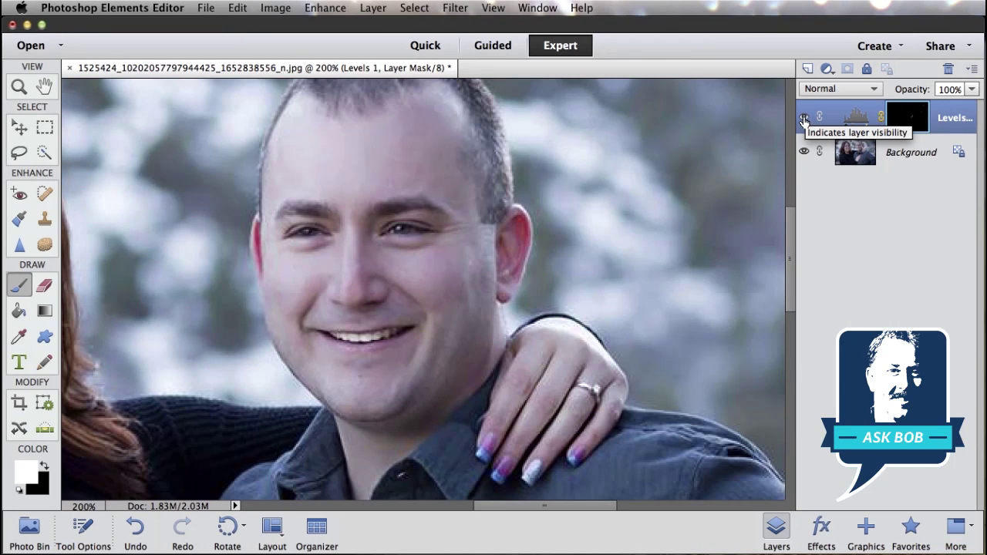
{"action": "left_click", "coordinate": [804, 119]}
{"action": "left_click", "coordinate": [803, 119]}
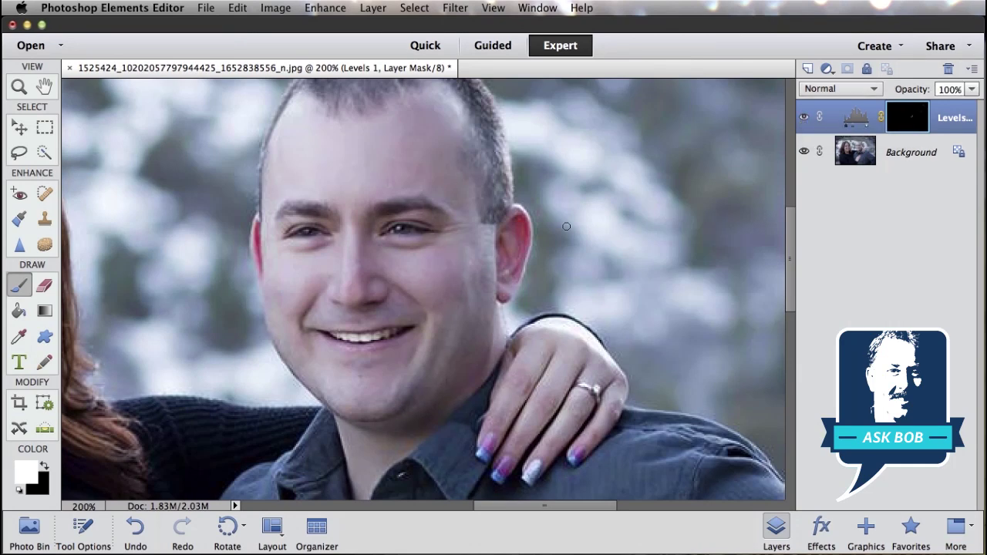
Paint white on the Levels mask under the woman's chin and compare both faces with the layer off and on
{"action": "scroll", "coordinate": [562, 226], "scroll_direction": "left", "scroll_amount": 10}
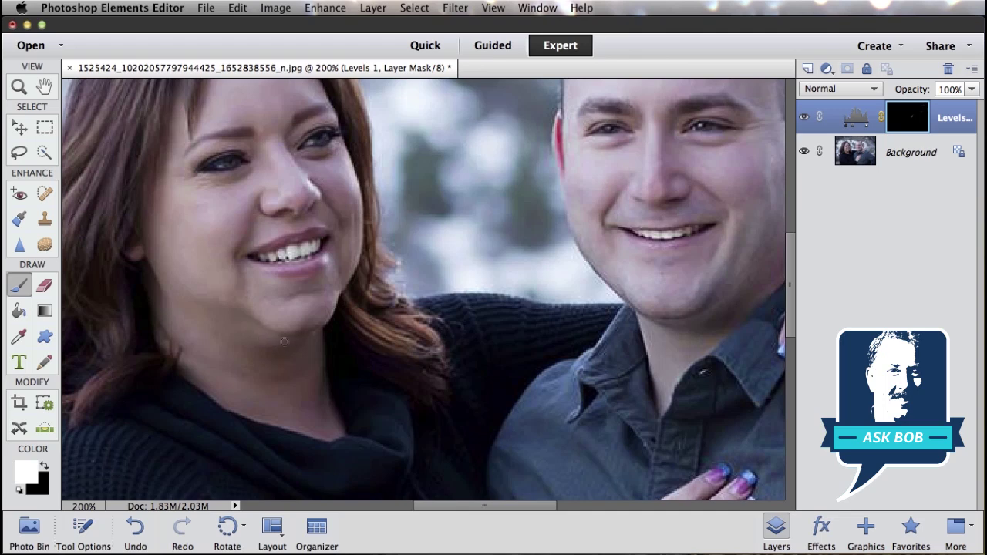
{"action": "left_click_drag", "start_coordinate": [299, 340], "coordinate": [265, 333]}
{"action": "double_click", "coordinate": [21, 87]}
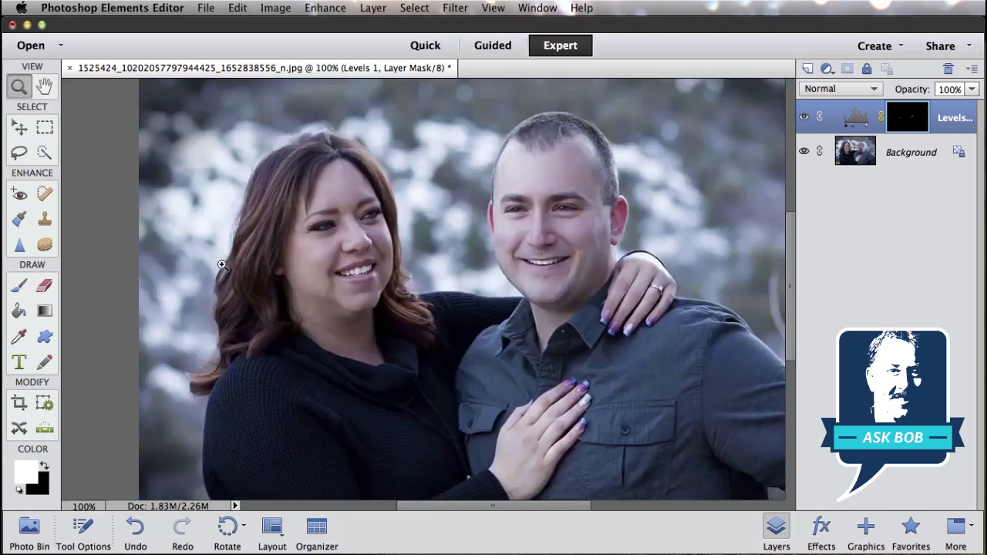
{"action": "left_click", "coordinate": [804, 117]}
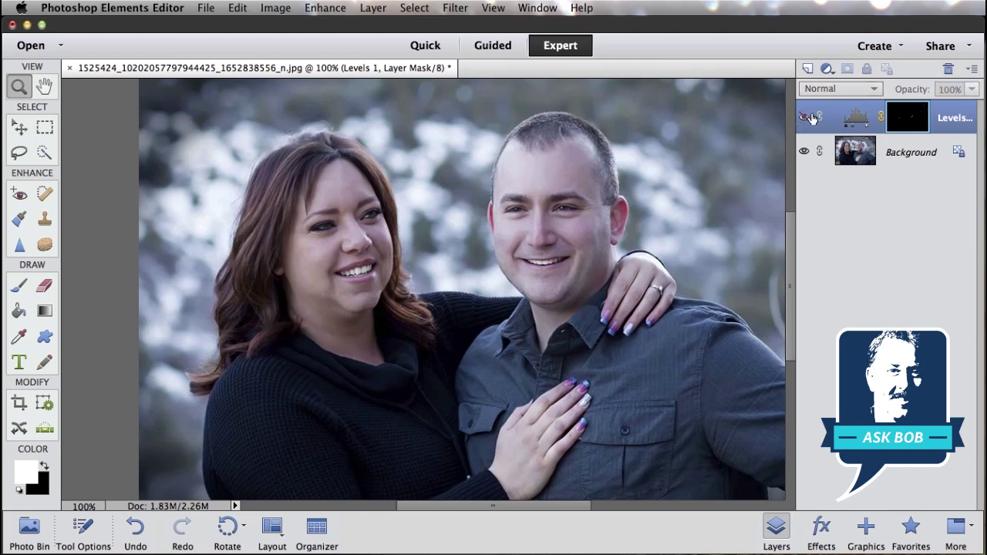
{"action": "left_click", "coordinate": [804, 118]}
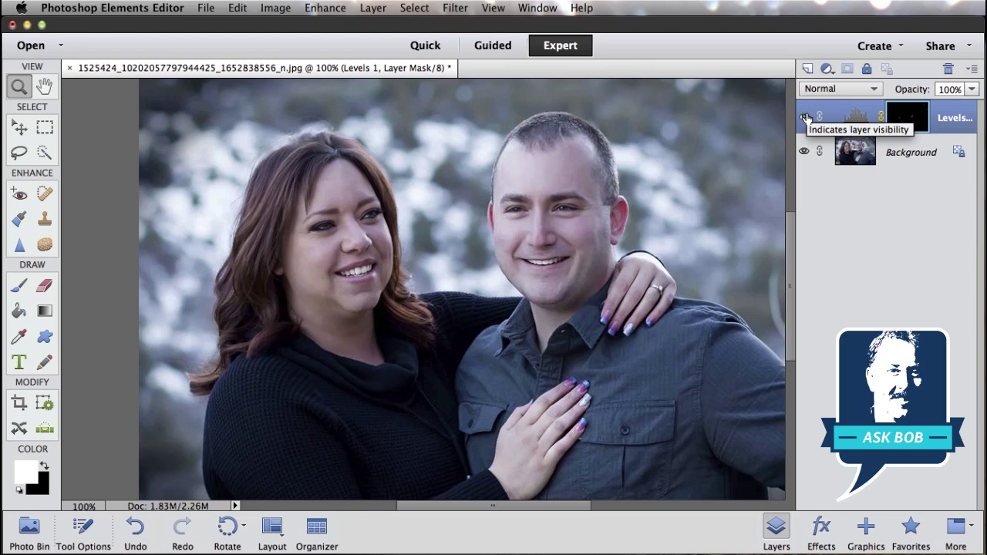